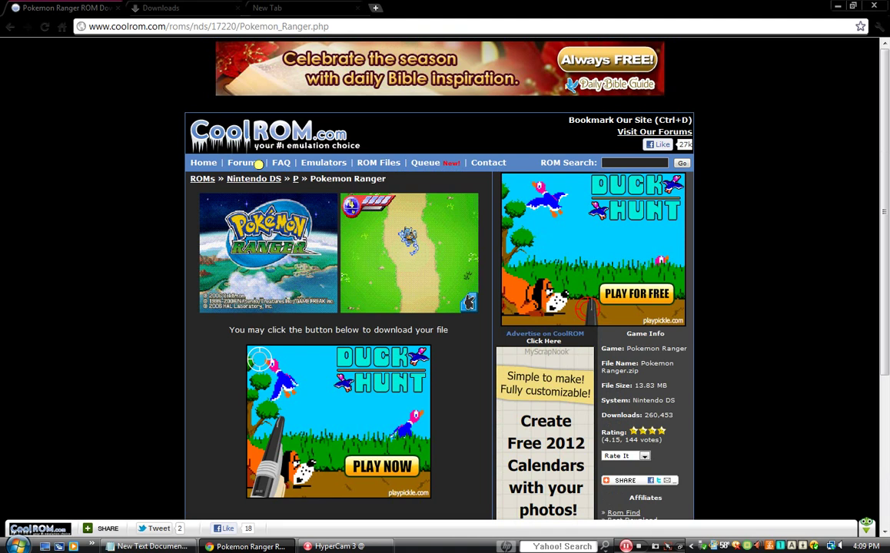
Step: Open the NO$GBA page from CoolROM's Nintendo DS emulators and download the emulator file
{"action": "mouse_move", "coordinate": [267, 169]}
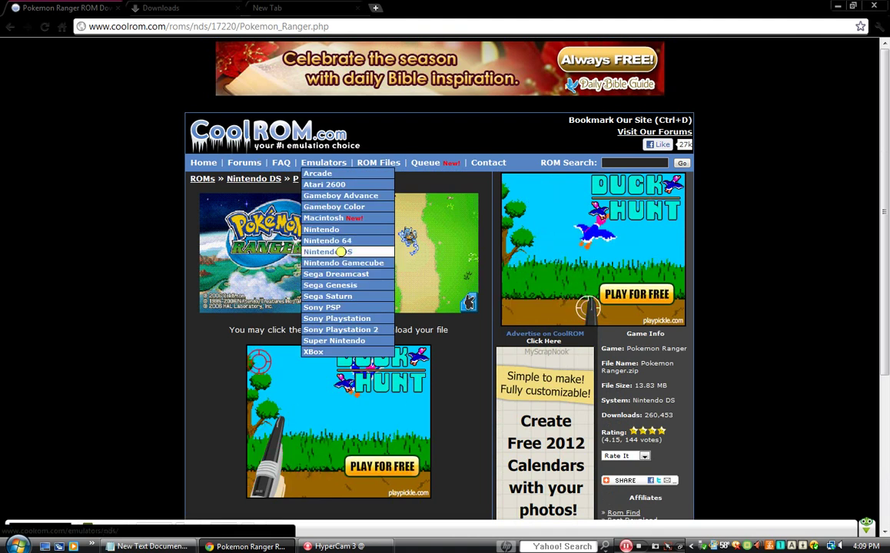
{"action": "left_click", "coordinate": [339, 251]}
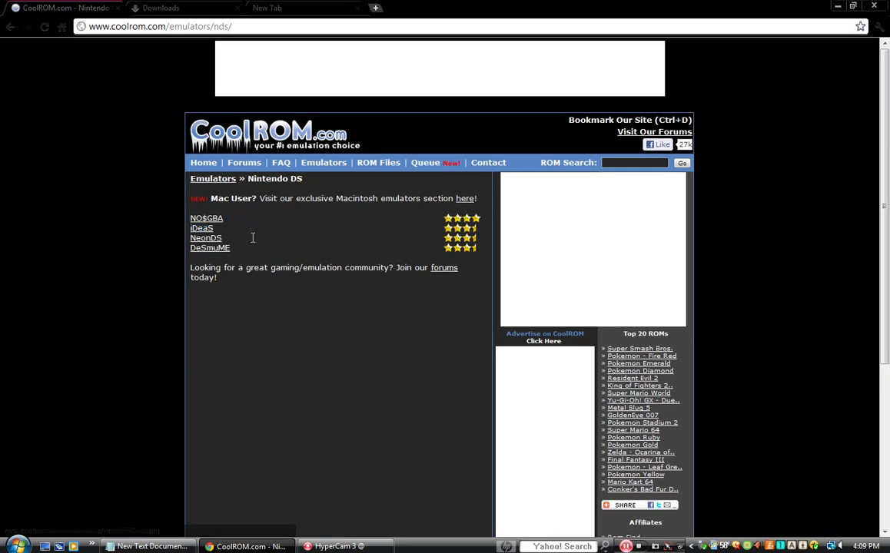
{"action": "left_click", "coordinate": [231, 218]}
{"action": "left_click_drag", "start_coordinate": [231, 218], "coordinate": [188, 115]}
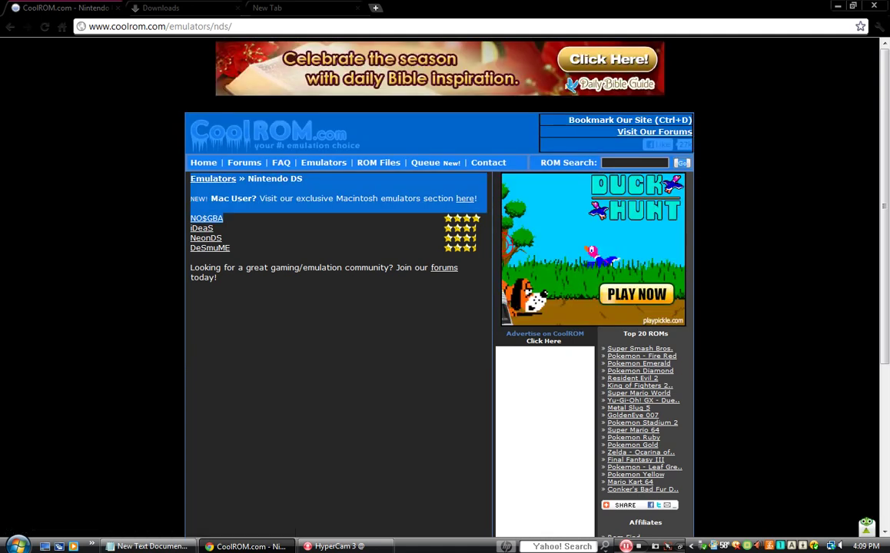
{"action": "left_click", "coordinate": [288, 268]}
{"action": "left_click", "coordinate": [212, 221]}
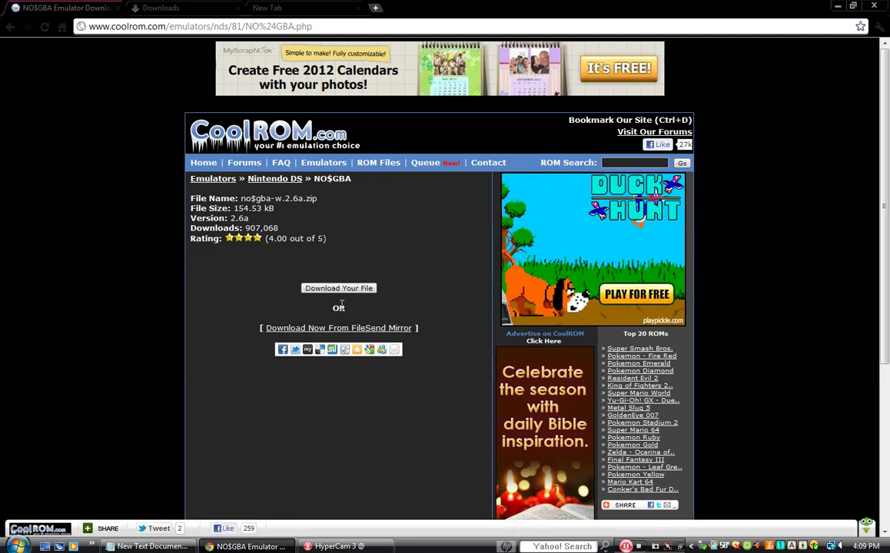
{"action": "left_click", "coordinate": [349, 289]}
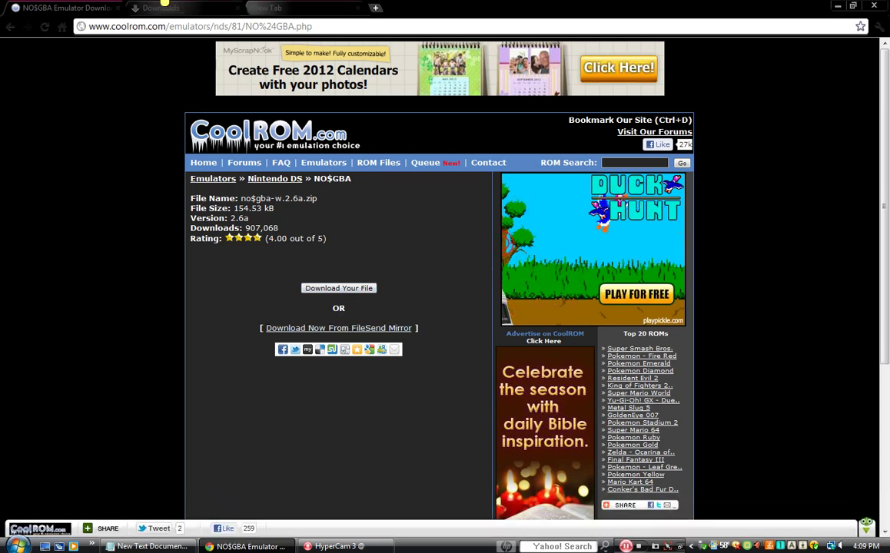
Step: Place the newly downloaded no$gba-w.2.6a (11).zip from the downloads list on the desktop and show the desktop
{"action": "left_click", "coordinate": [163, 7]}
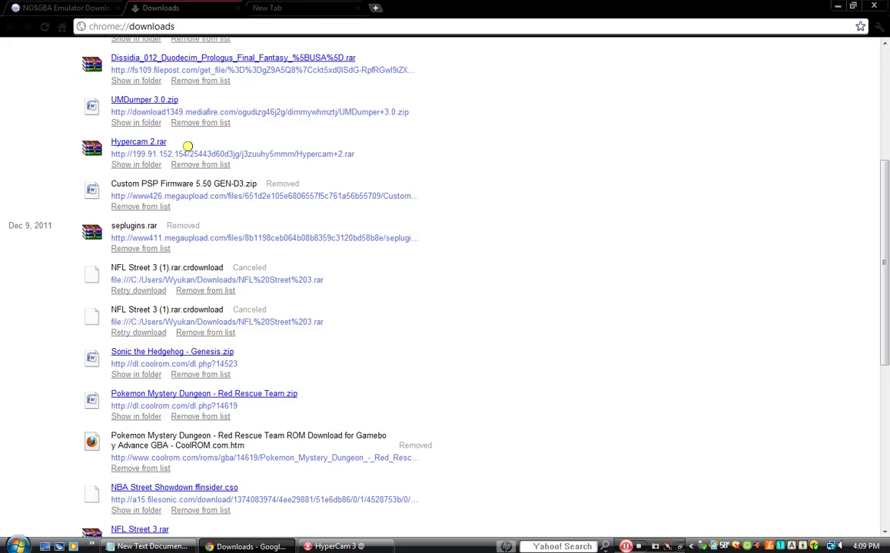
{"action": "scroll", "coordinate": [769, 184], "scroll_direction": "up", "scroll_amount": 5}
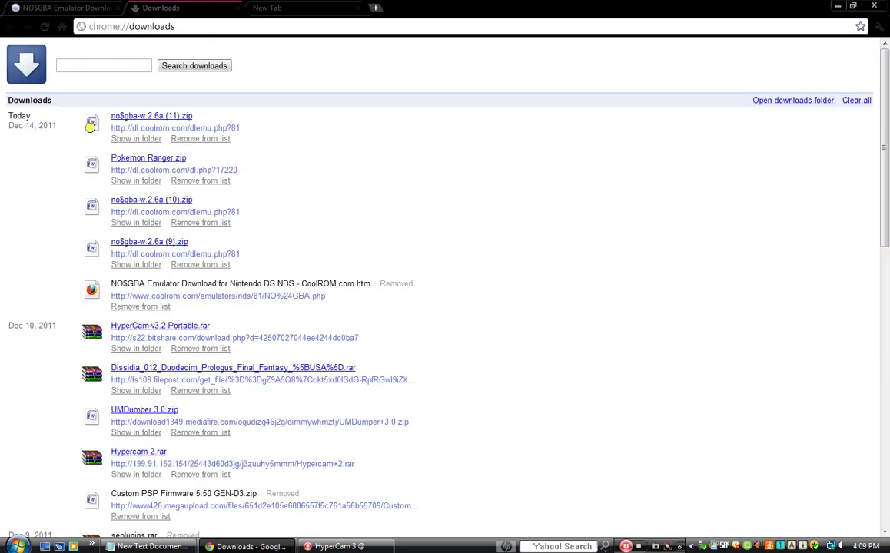
{"action": "left_click_drag", "start_coordinate": [91, 122], "coordinate": [418, 146]}
{"action": "key", "text": "super+d"}
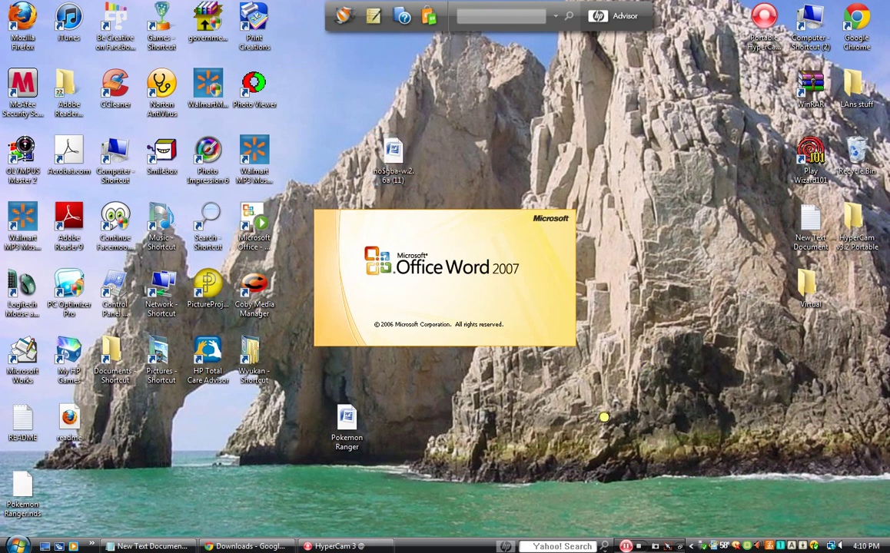
{"action": "right_click", "coordinate": [604, 417]}
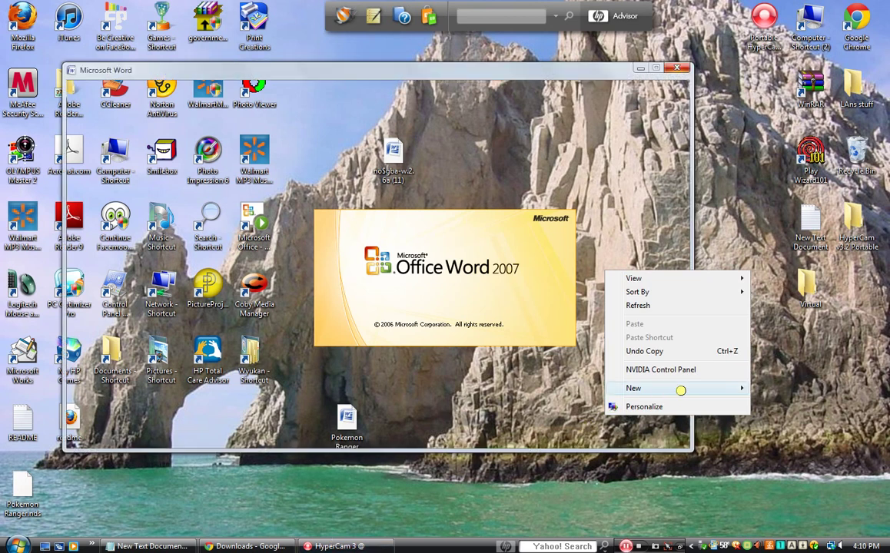
{"action": "mouse_move", "coordinate": [744, 390]}
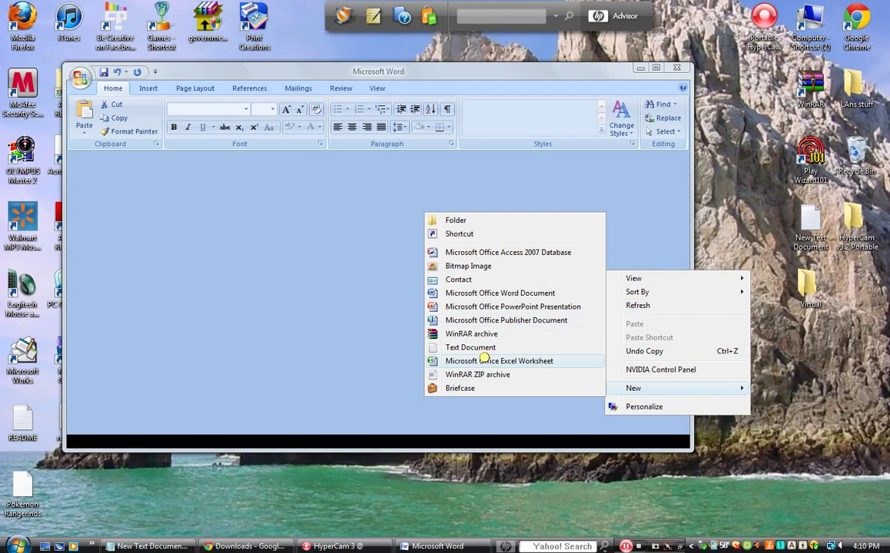
{"action": "left_click", "coordinate": [741, 228]}
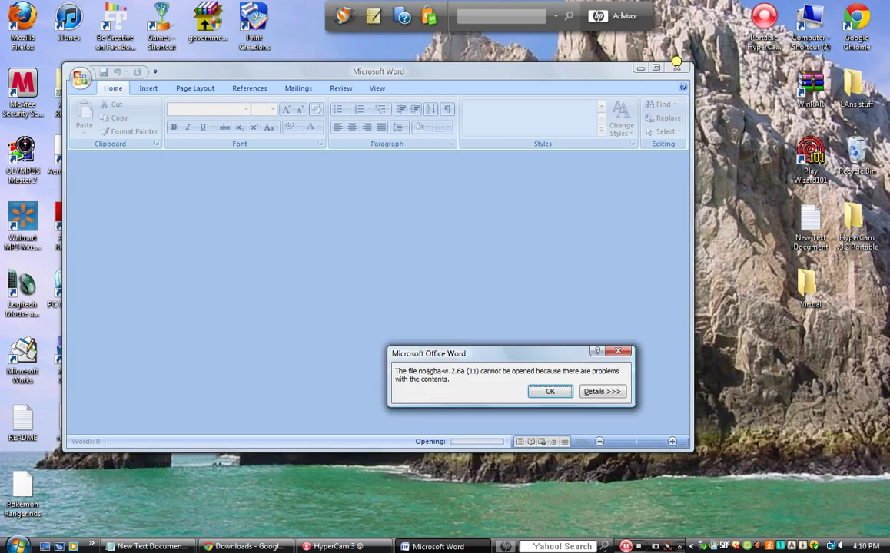
Step: Dismiss the Word error dialogs and close the empty Word window
{"action": "left_click", "coordinate": [618, 352]}
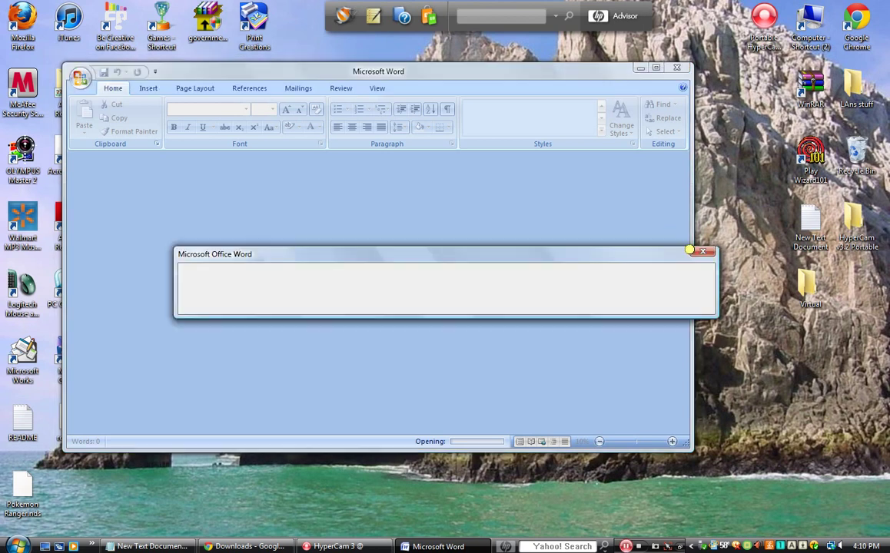
{"action": "left_click", "coordinate": [707, 253]}
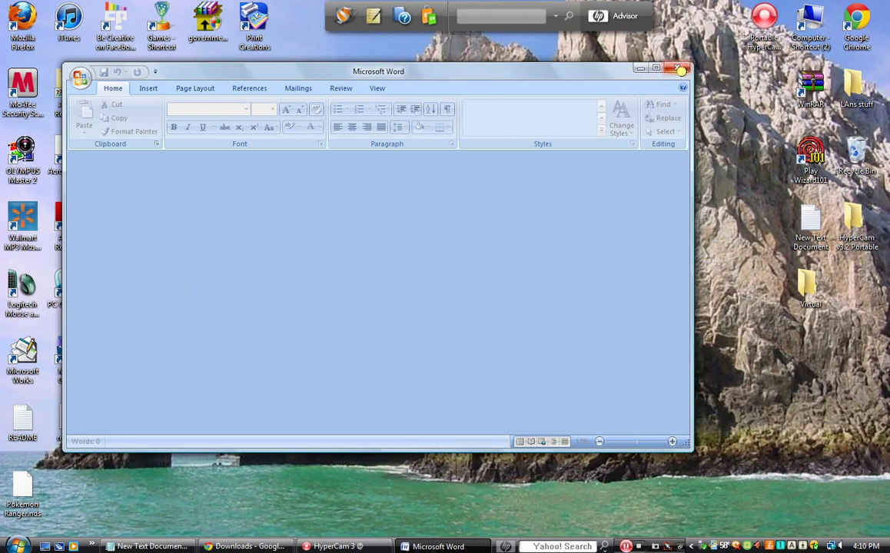
{"action": "left_click", "coordinate": [678, 69]}
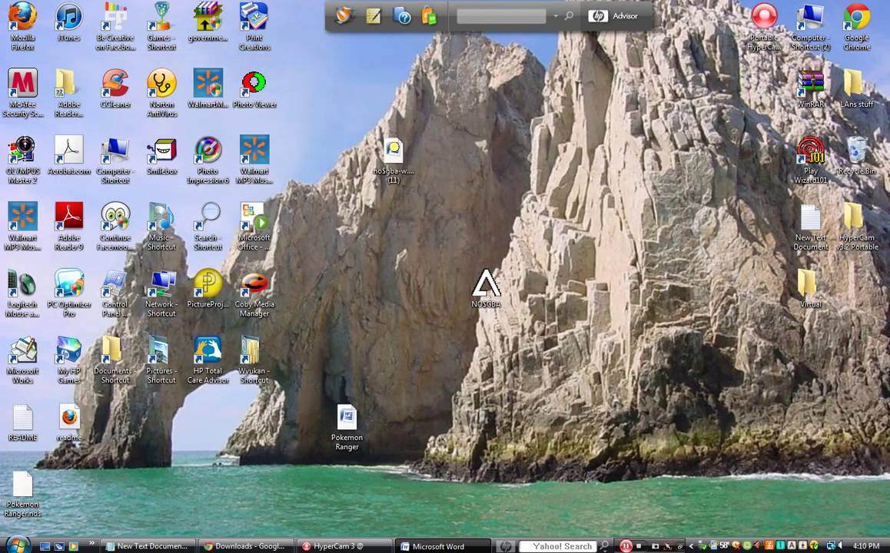
{"action": "left_click_drag", "start_coordinate": [488, 212], "coordinate": [355, 104]}
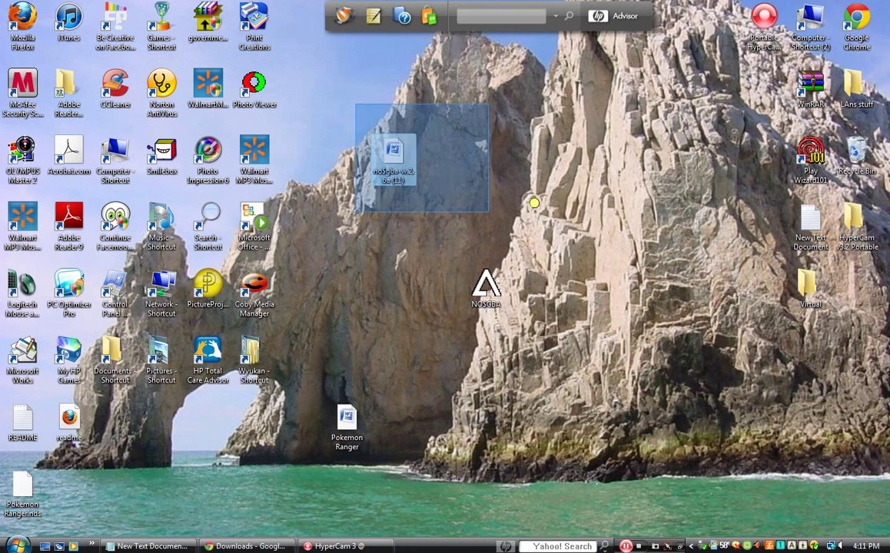
{"action": "left_click_drag", "start_coordinate": [441, 207], "coordinate": [338, 133]}
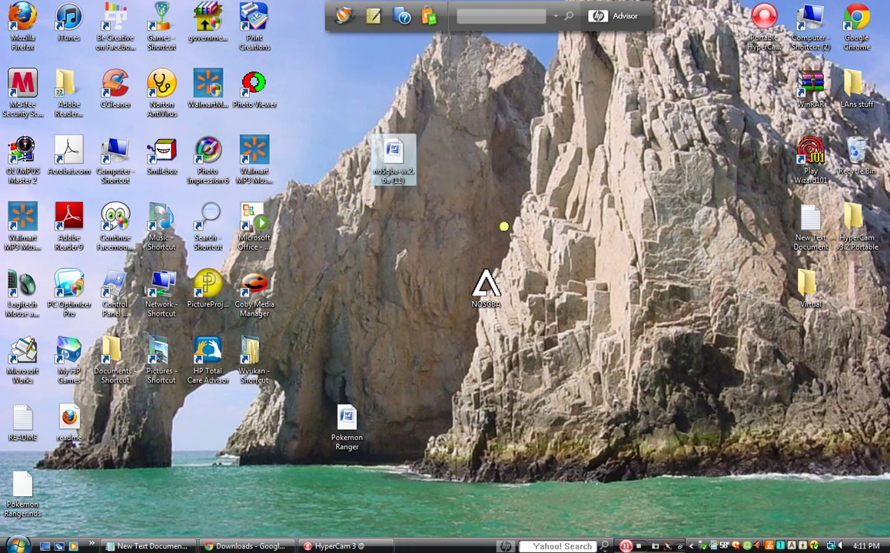
{"action": "left_click_drag", "start_coordinate": [377, 170], "coordinate": [347, 137]}
{"action": "left_click", "coordinate": [435, 220]}
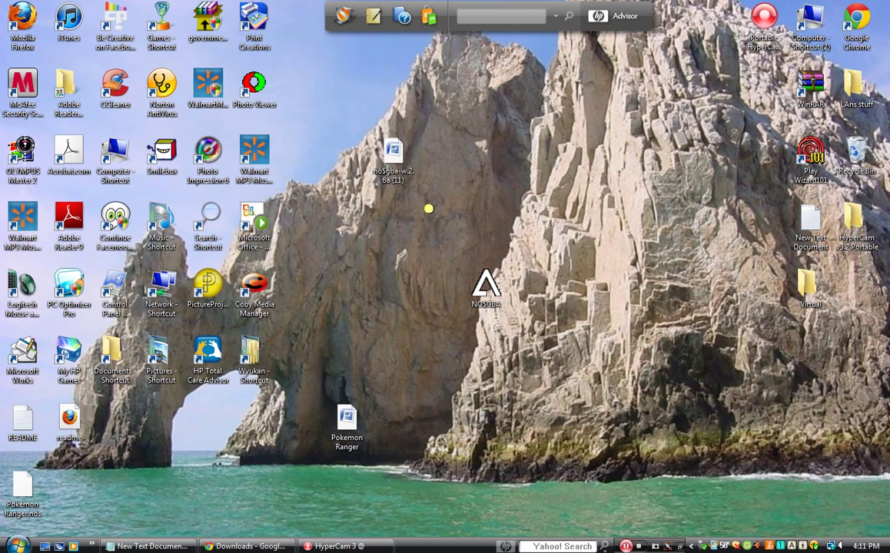
Step: Extract the no$gba-w.2.6a (11) archive directly onto the desktop
{"action": "left_click_drag", "start_coordinate": [427, 206], "coordinate": [357, 135]}
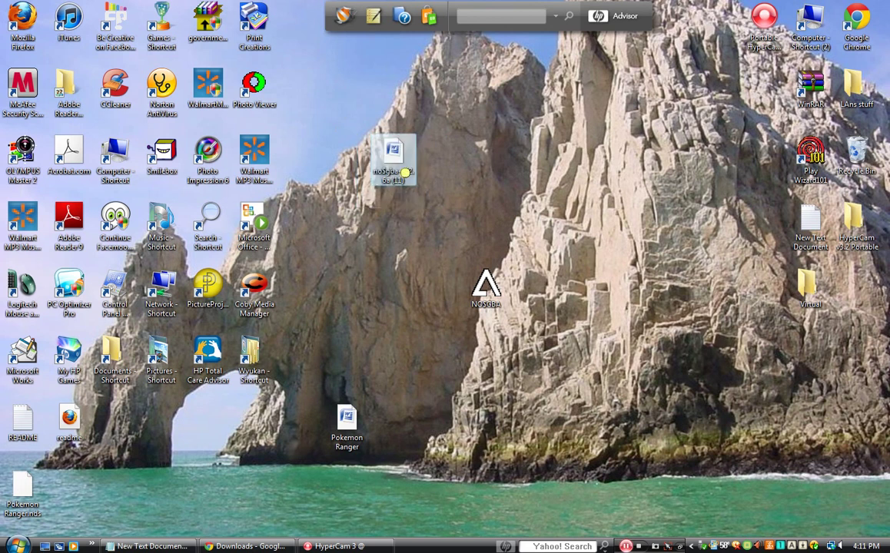
{"action": "right_click", "coordinate": [403, 173]}
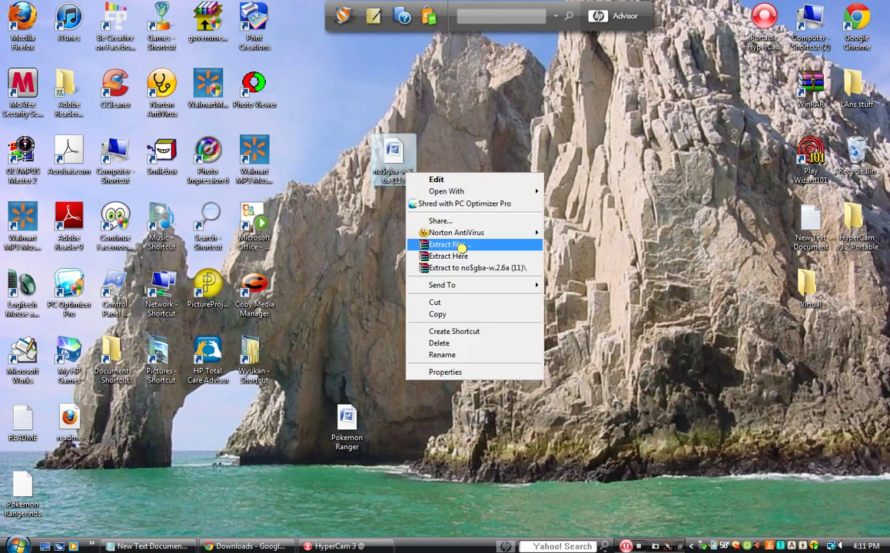
{"action": "left_click", "coordinate": [448, 256]}
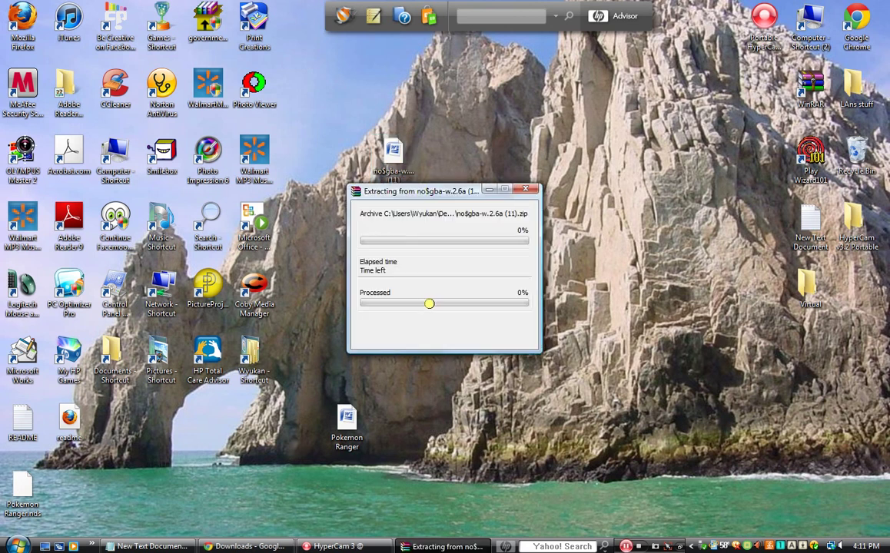
{"action": "left_click", "coordinate": [422, 339]}
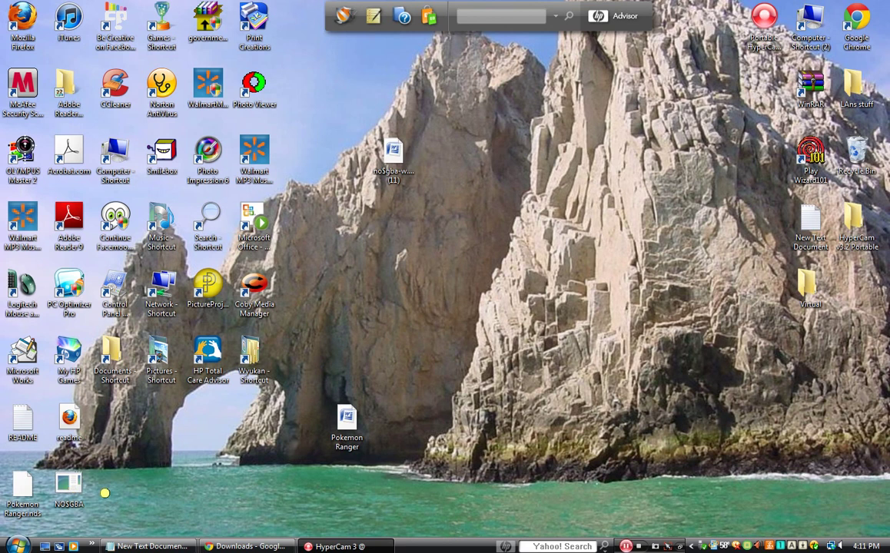
Step: Move the extracted NO$GBA program and the Pokemon Ranger.nds file next to each other in the middle of the desktop
{"action": "left_click_drag", "start_coordinate": [68, 485], "coordinate": [532, 282]}
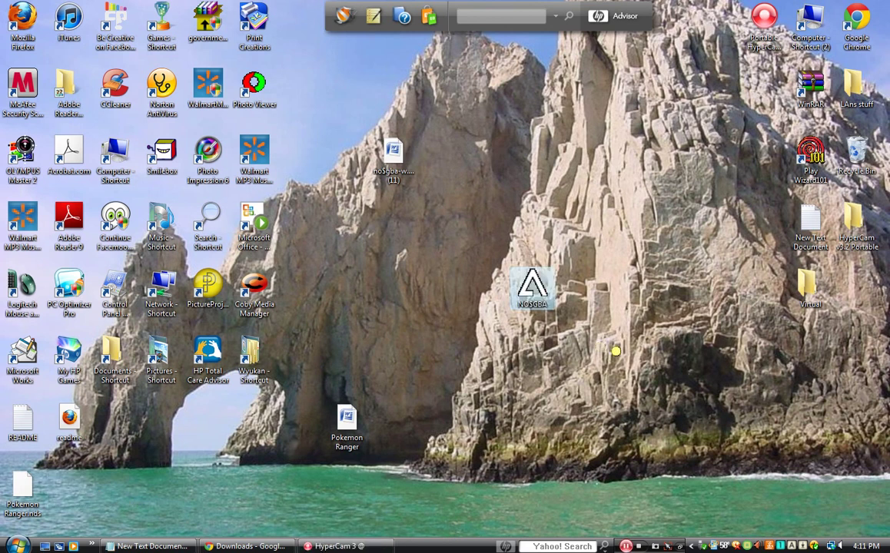
{"action": "left_click_drag", "start_coordinate": [630, 358], "coordinate": [472, 235]}
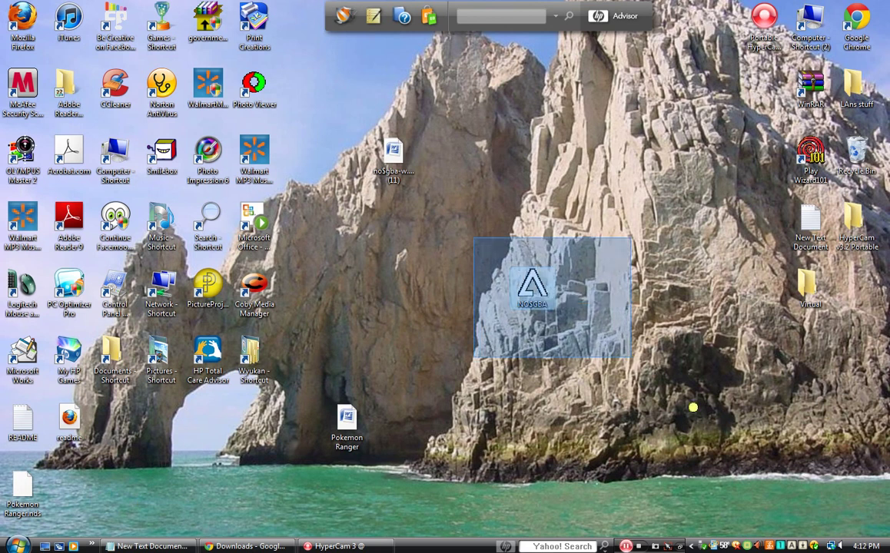
{"action": "left_click", "coordinate": [656, 390]}
{"action": "left_click_drag", "start_coordinate": [657, 391], "coordinate": [485, 259]}
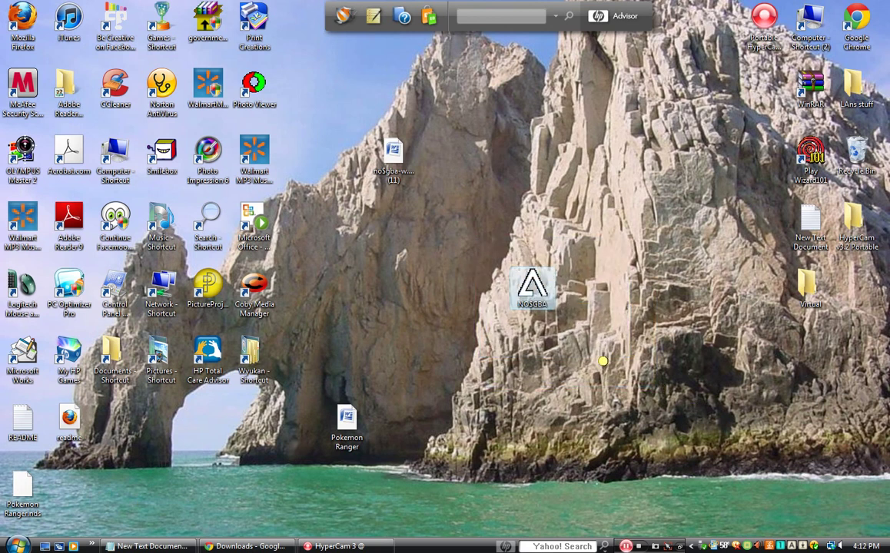
{"action": "left_click", "coordinate": [605, 351]}
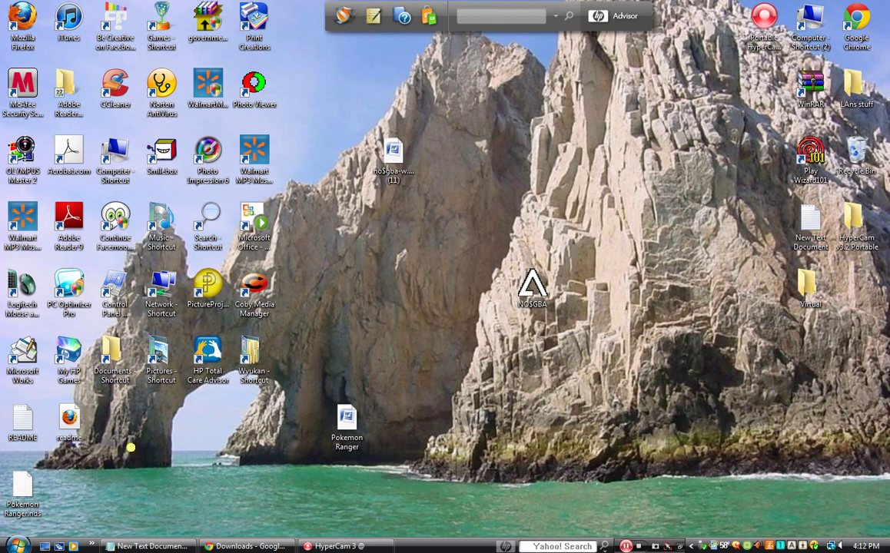
{"action": "left_click_drag", "start_coordinate": [26, 486], "coordinate": [442, 290]}
{"action": "left_click", "coordinate": [463, 407]}
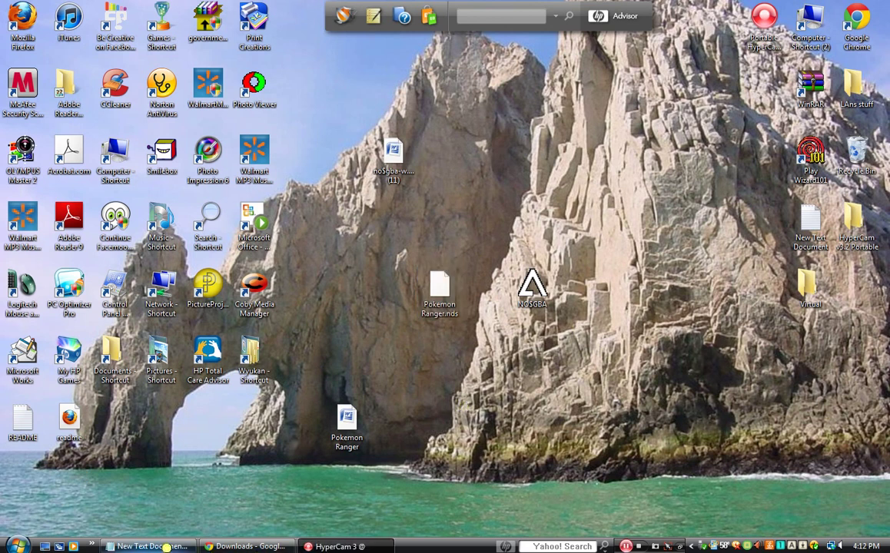
Step: Bring up the New Text Document notes in Notepad and read the line about downloading a ROM
{"action": "left_click", "coordinate": [166, 547]}
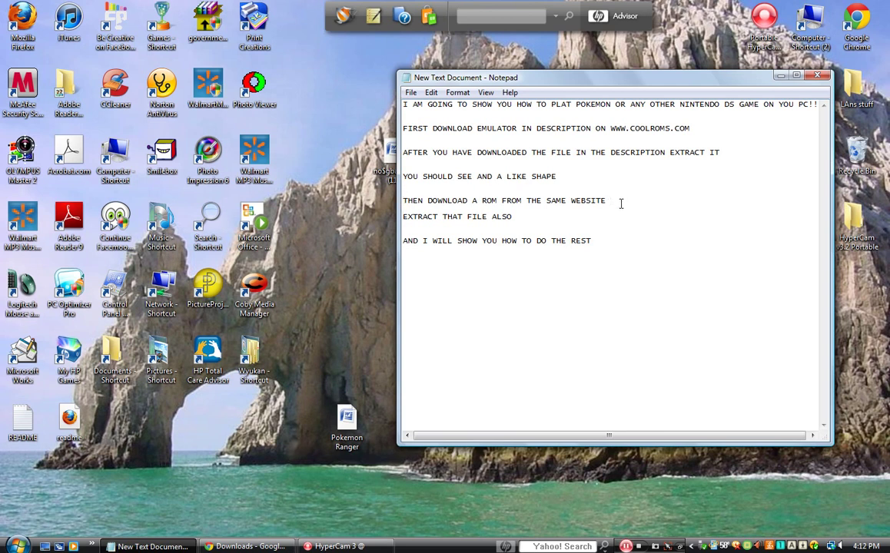
{"action": "mouse_move", "coordinate": [619, 204]}
{"action": "left_mouse_down"}
{"action": "mouse_move", "coordinate": [406, 202]}
{"action": "mouse_move", "coordinate": [612, 201]}
{"action": "left_mouse_up"}
{"action": "left_click", "coordinate": [336, 545]}
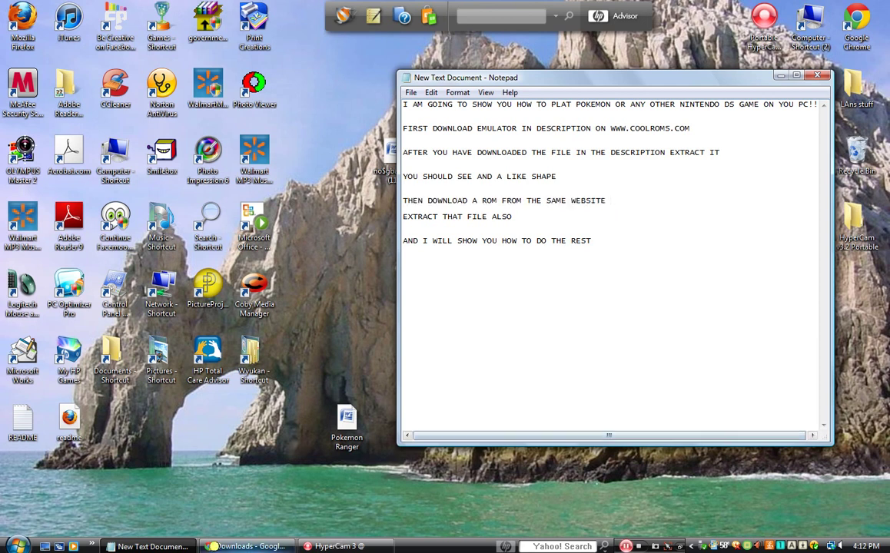
{"action": "left_click", "coordinate": [336, 545]}
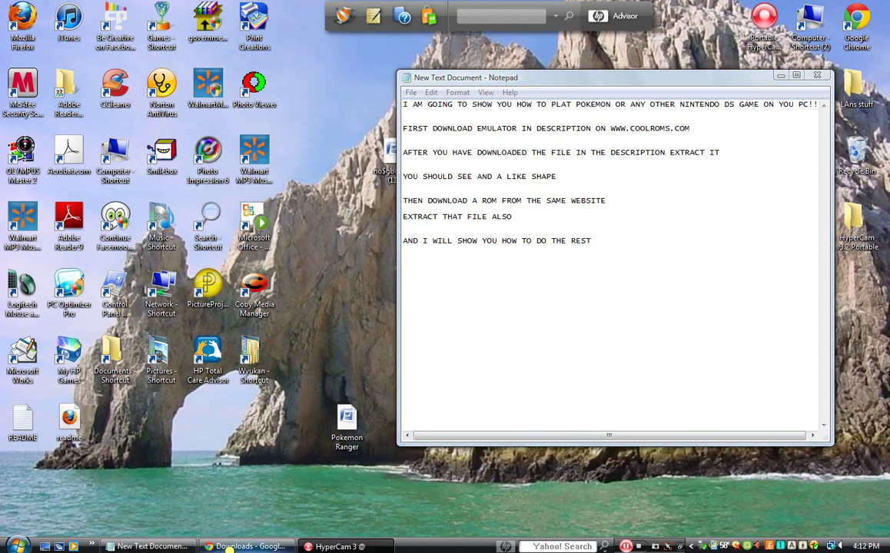
Step: Switch to the CoolROM page in Chrome and open the listing of Nintendo DS ROM files
{"action": "left_click", "coordinate": [229, 547]}
{"action": "left_click", "coordinate": [69, 7]}
{"action": "mouse_move", "coordinate": [379, 162]}
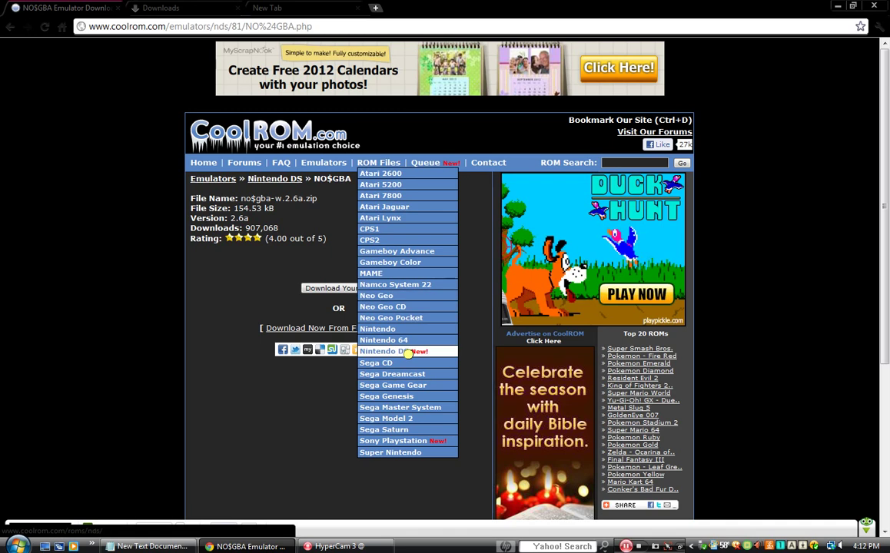
{"action": "left_click", "coordinate": [410, 353]}
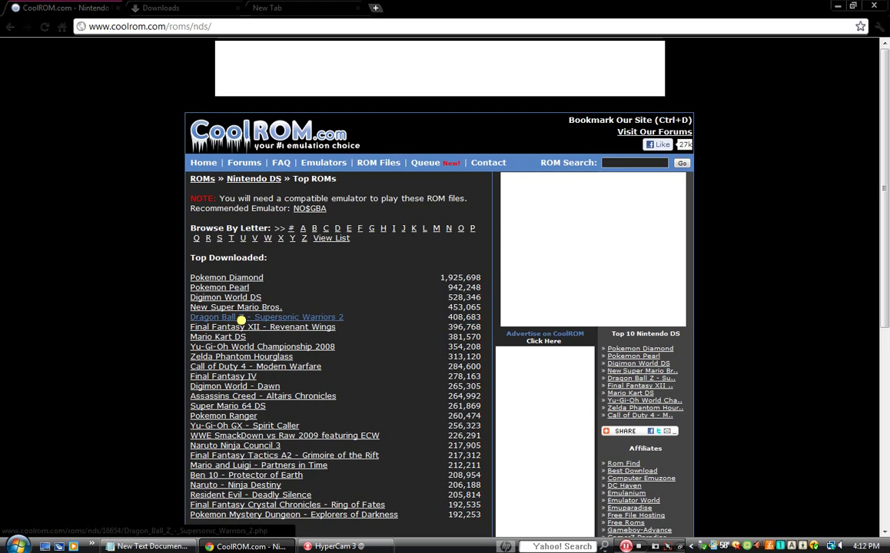
Step: Open the Dragon Ball Z - Supersonic Warriors 2 ROM page and point out its option for downloading the file
{"action": "left_click", "coordinate": [241, 318]}
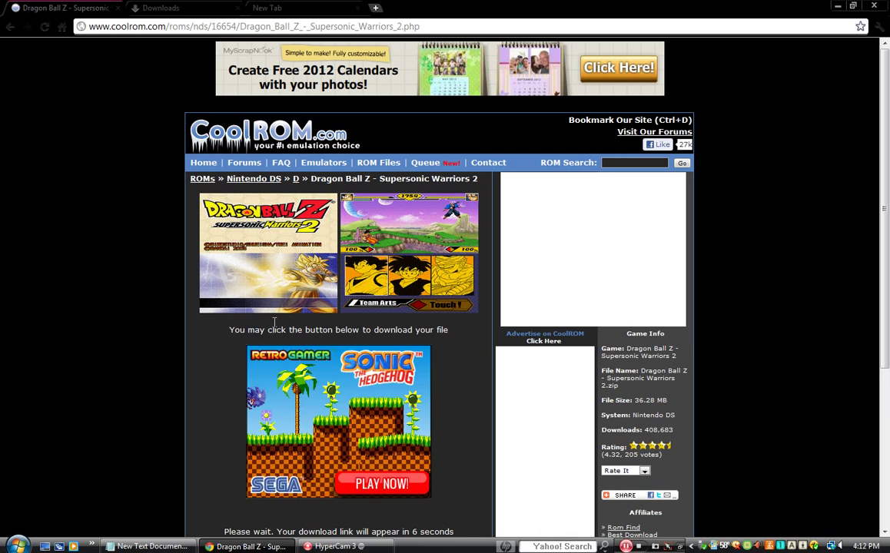
{"action": "scroll", "coordinate": [273, 322], "scroll_direction": "down", "scroll_amount": 2}
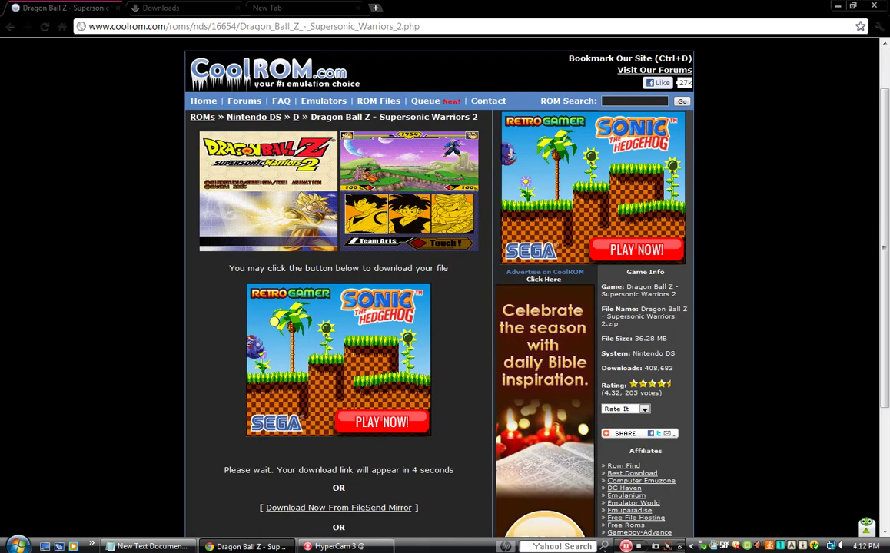
{"action": "scroll", "coordinate": [274, 323], "scroll_direction": "down", "scroll_amount": 3}
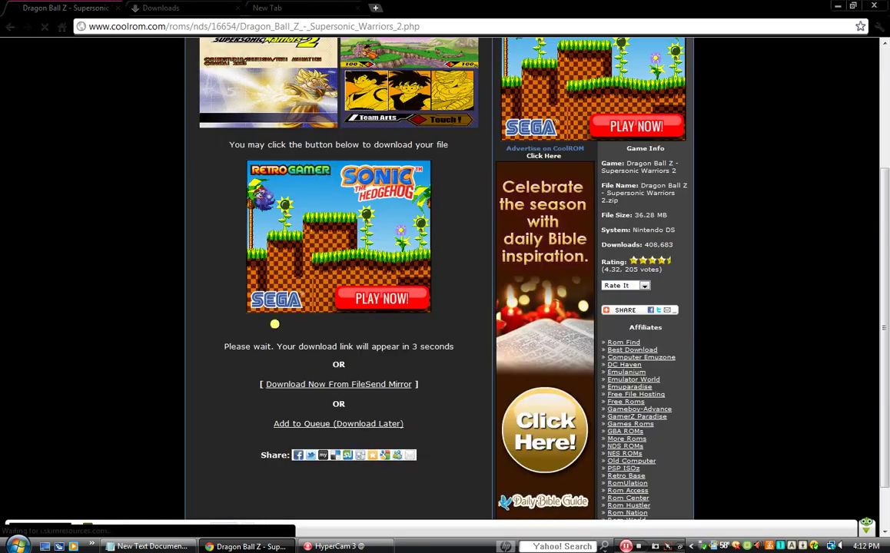
{"action": "scroll", "coordinate": [274, 323], "scroll_direction": "down", "scroll_amount": 2}
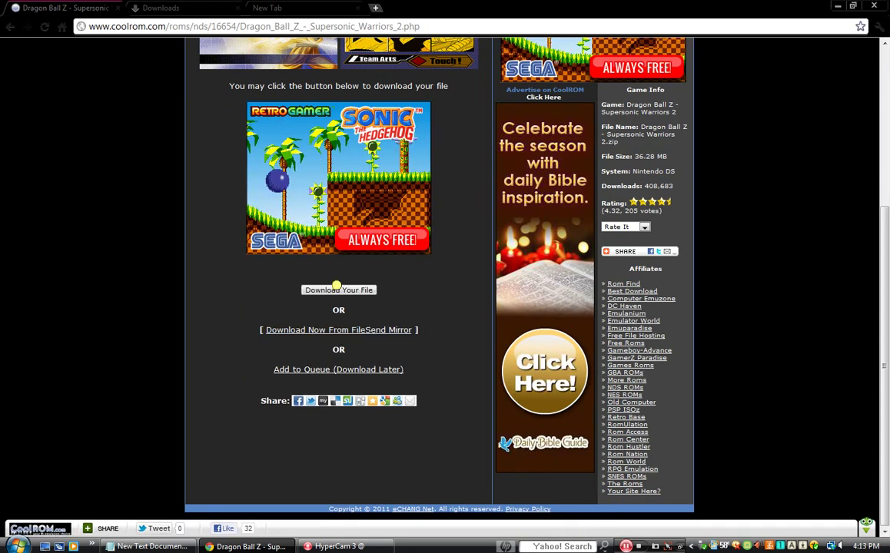
{"action": "left_click_drag", "start_coordinate": [337, 286], "coordinate": [300, 281]}
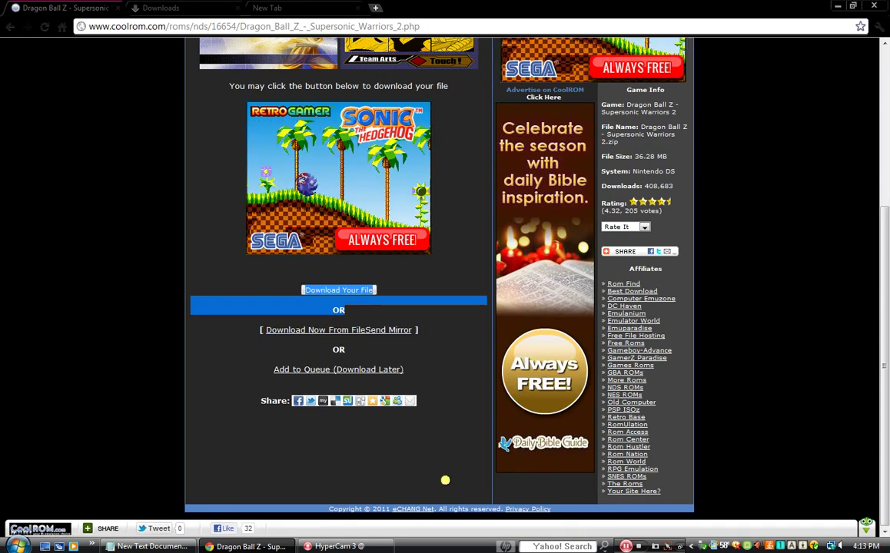
{"action": "left_click", "coordinate": [445, 480]}
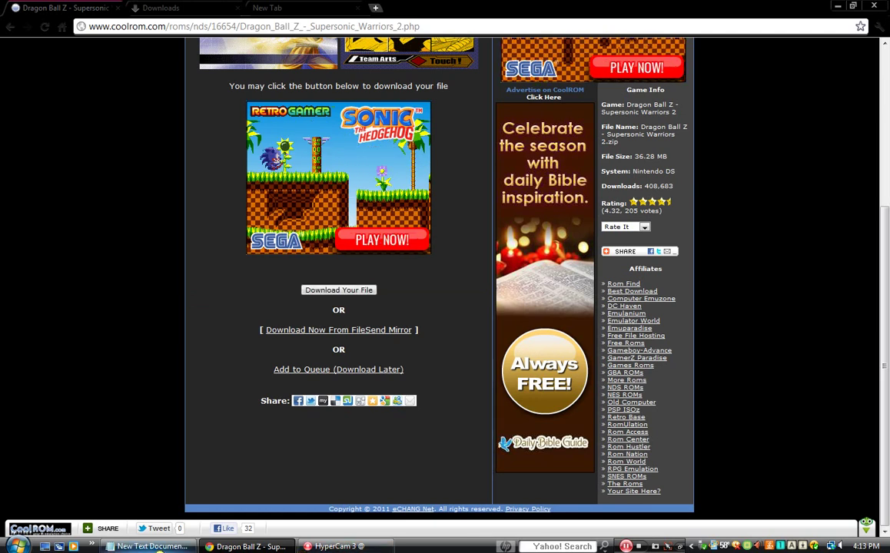
Step: Return to the desktop, extract the Pokemon Ranger archive directly there, and point out the Pokemon Ranger.nds file
{"action": "left_click", "coordinate": [150, 546]}
{"action": "left_click", "coordinate": [150, 546]}
{"action": "left_click", "coordinate": [256, 546]}
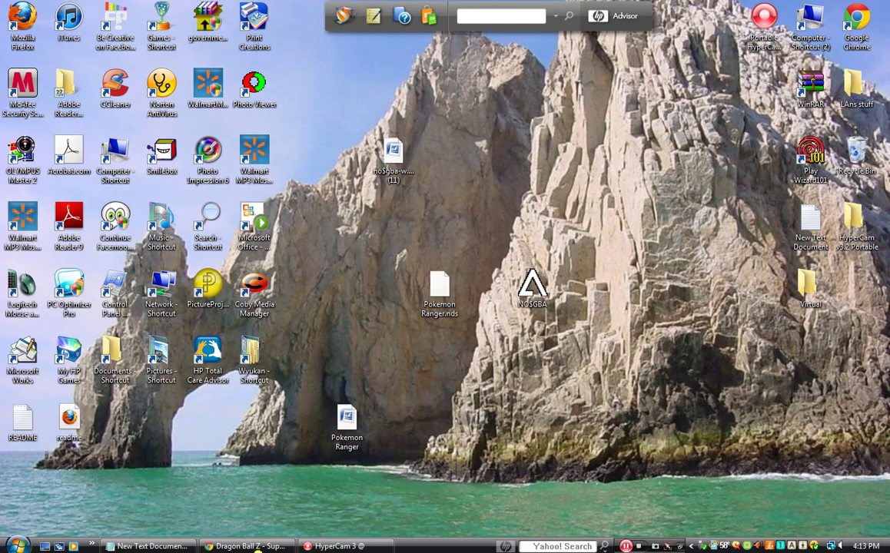
{"action": "left_click", "coordinate": [346, 422]}
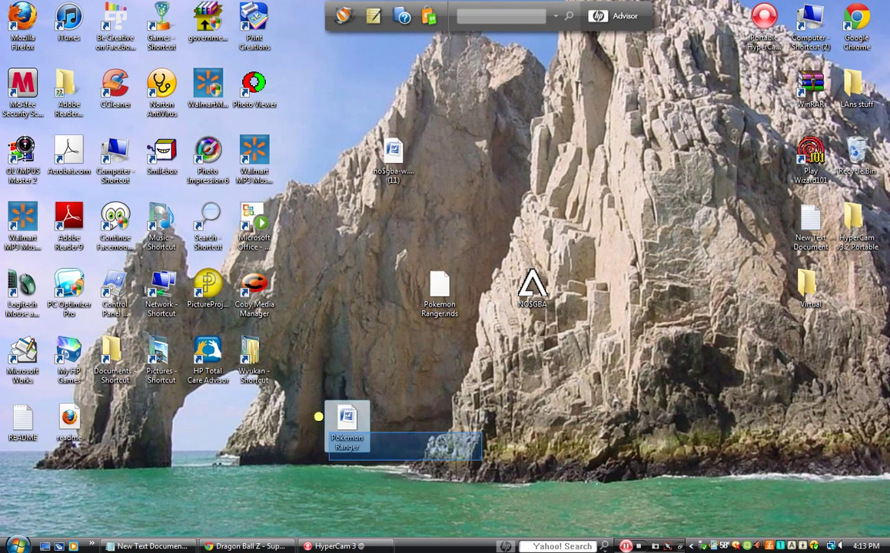
{"action": "right_click", "coordinate": [347, 426]}
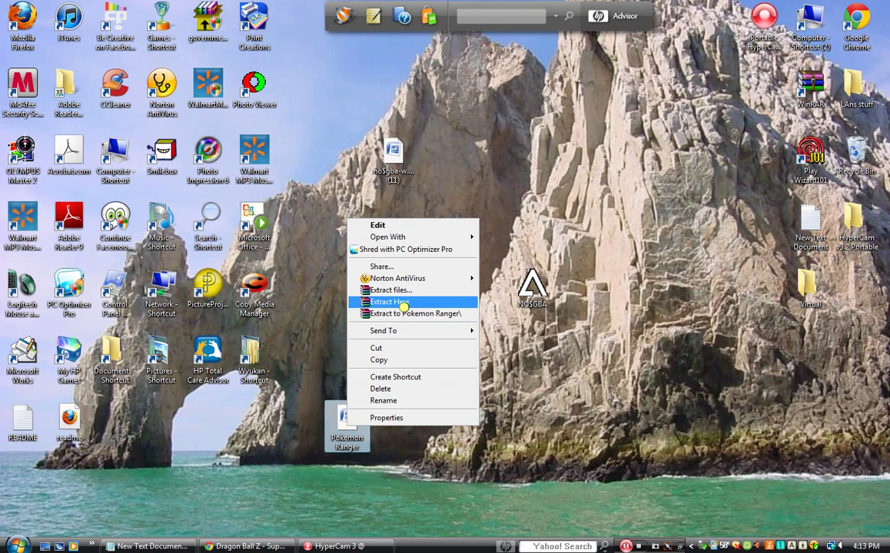
{"action": "left_click", "coordinate": [388, 301]}
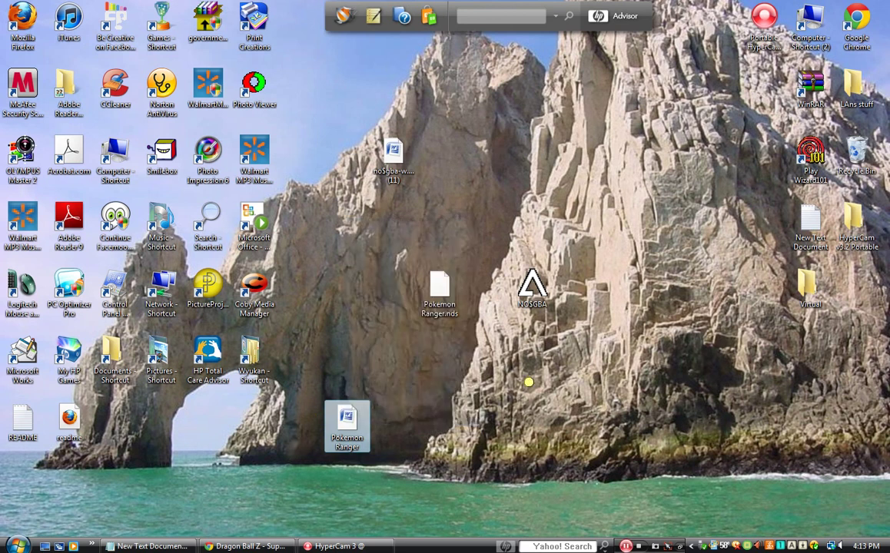
{"action": "left_click", "coordinate": [448, 317]}
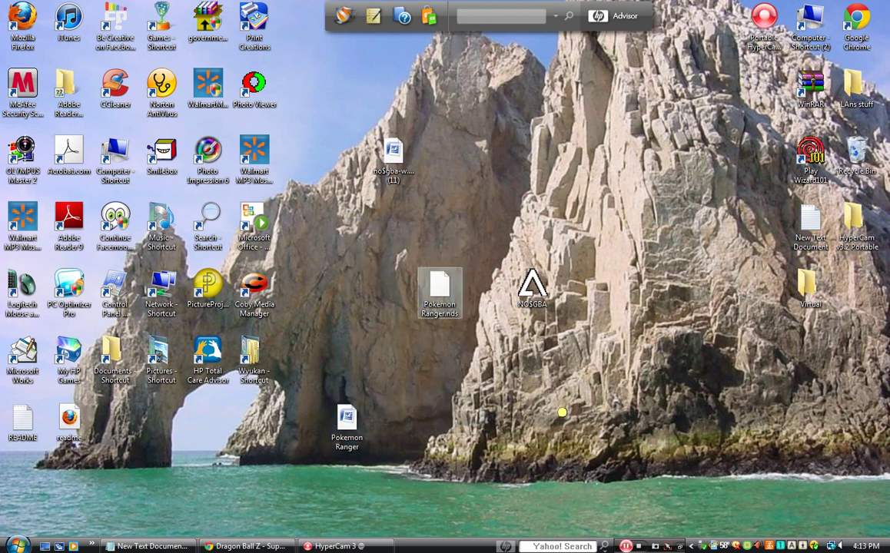
{"action": "left_click_drag", "start_coordinate": [493, 344], "coordinate": [405, 257]}
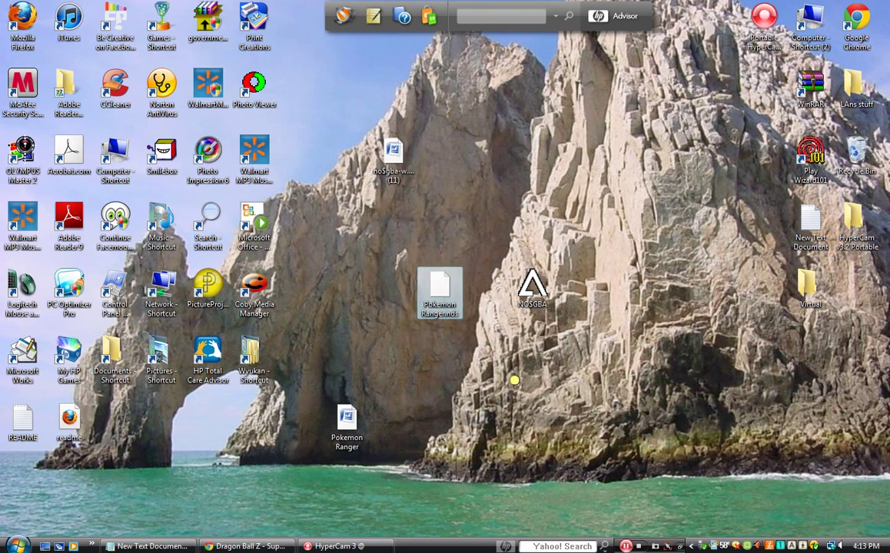
Step: Launch NO$GBA from the desktop and look through the ROMs in the games folder of its Insert Cartridge dialog
{"action": "left_click", "coordinate": [533, 286]}
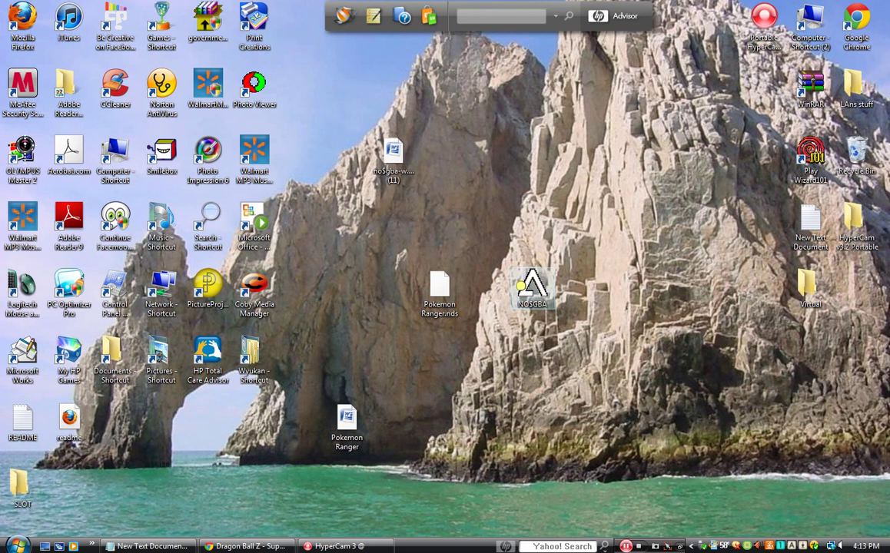
{"action": "double_click", "coordinate": [520, 286]}
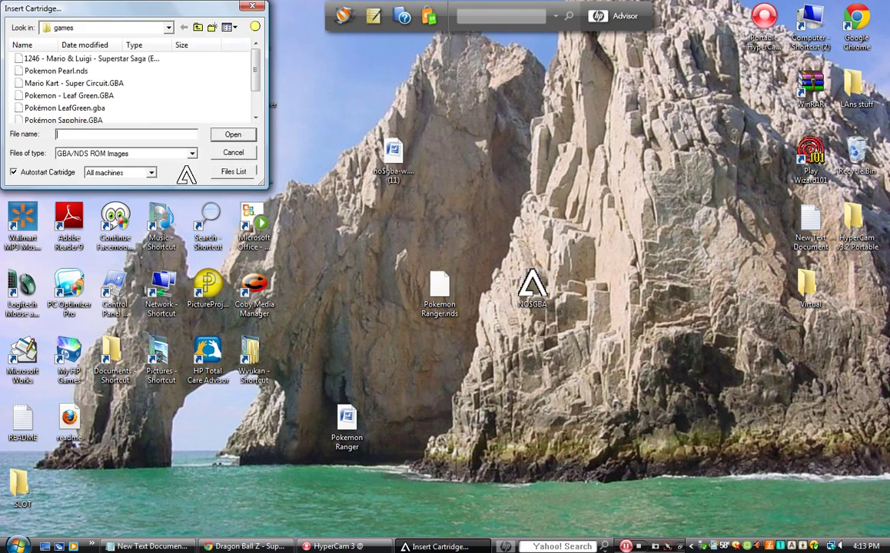
{"action": "mouse_move", "coordinate": [262, 93]}
{"action": "left_mouse_down"}
{"action": "mouse_move", "coordinate": [262, 107]}
{"action": "mouse_move", "coordinate": [260, 58]}
{"action": "mouse_move", "coordinate": [262, 98]}
{"action": "left_mouse_up"}
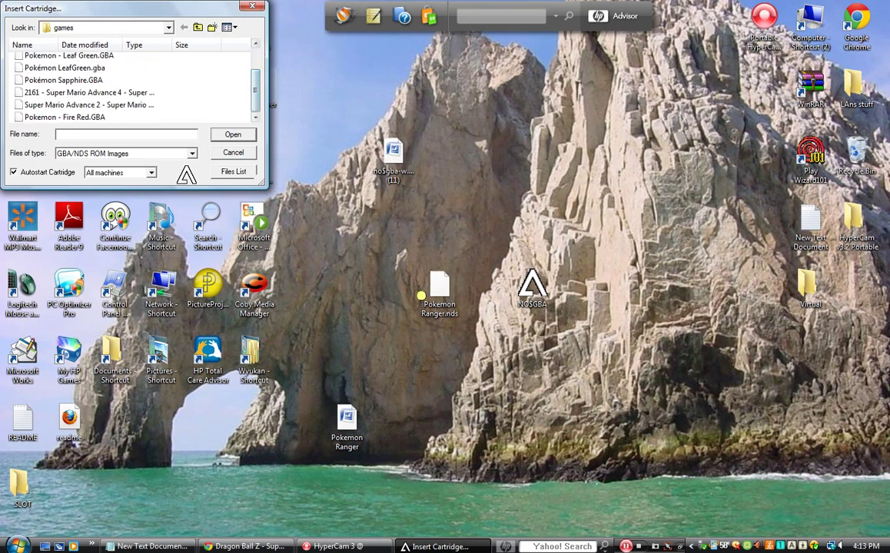
Step: Move Pokemon Ranger.nds from the desktop into the games folder shown in the Insert Cartridge dialog and load it
{"action": "left_click_drag", "start_coordinate": [421, 292], "coordinate": [269, 201]}
{"action": "left_click_drag", "start_coordinate": [281, 237], "coordinate": [184, 103]}
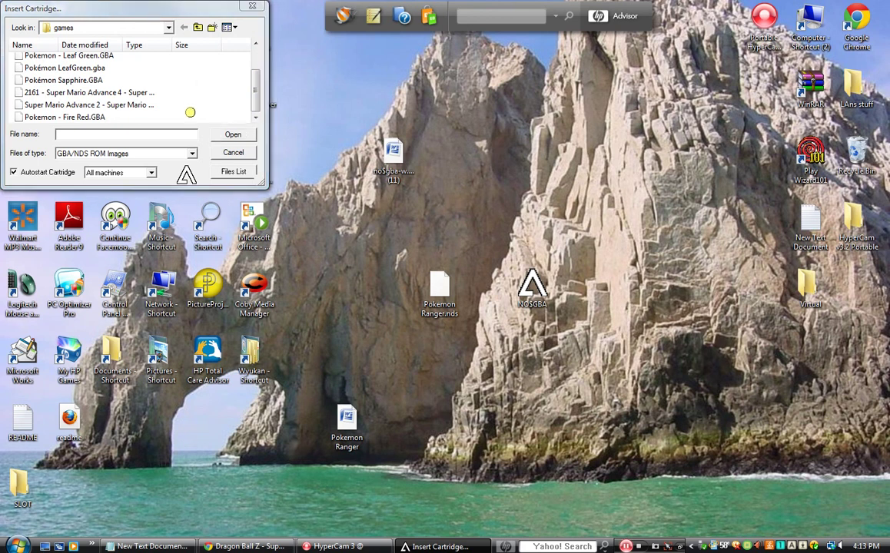
{"action": "scroll", "coordinate": [231, 85], "scroll_direction": "down", "scroll_amount": 1}
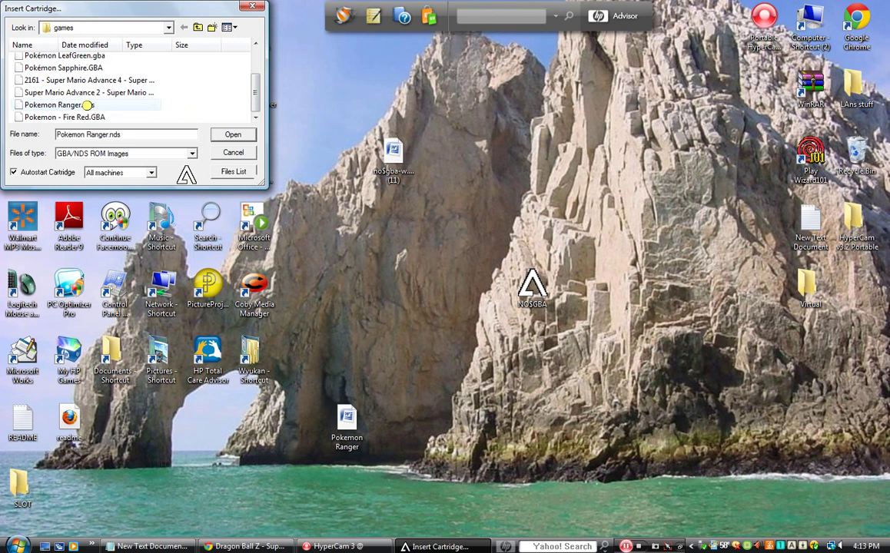
{"action": "double_click", "coordinate": [87, 106]}
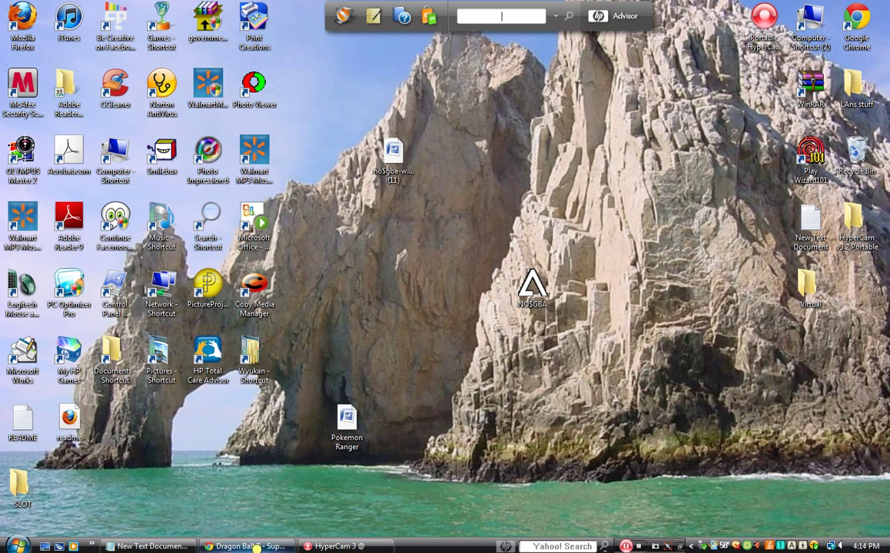
Step: Close the Chrome window and move the No$gba Emulator window away from the desktop icons toward the middle of the desktop
{"action": "left_click", "coordinate": [256, 547]}
{"action": "left_click", "coordinate": [255, 546]}
{"action": "left_click", "coordinate": [256, 547]}
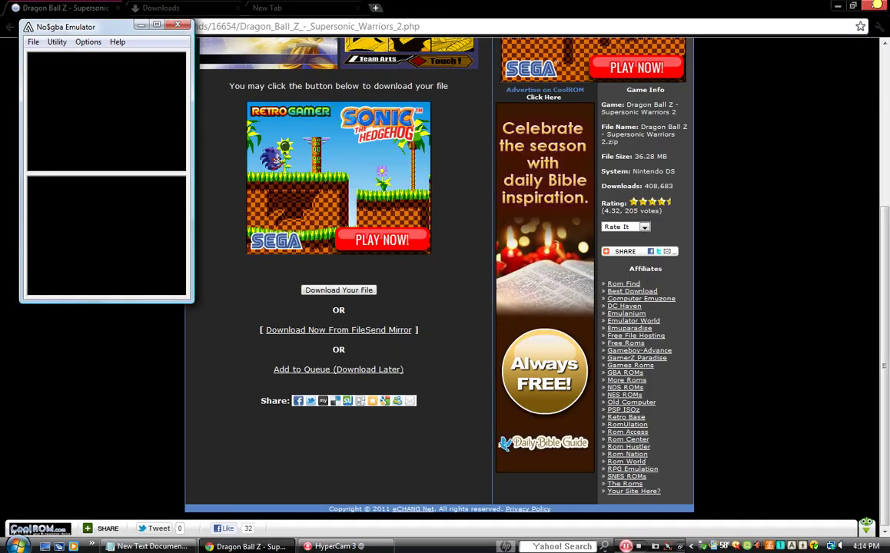
{"action": "left_click", "coordinate": [722, 67]}
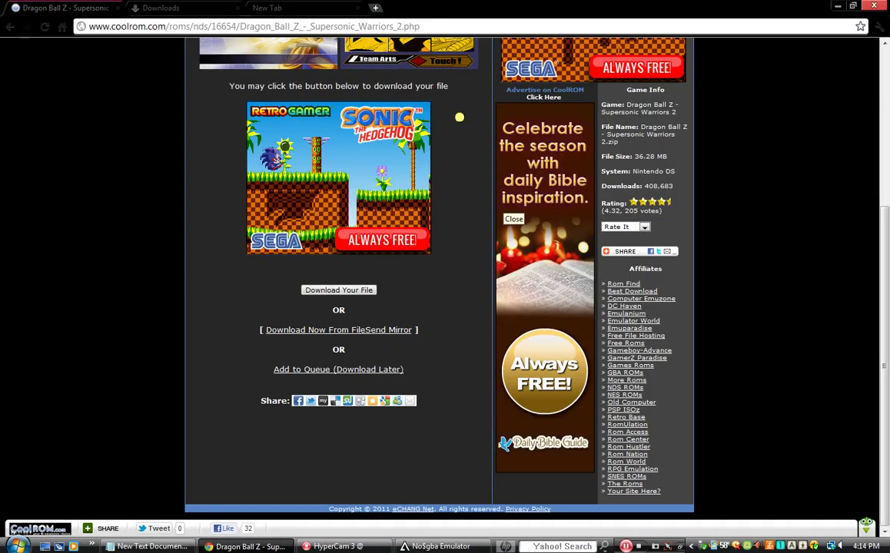
{"action": "key", "text": "alt+F4"}
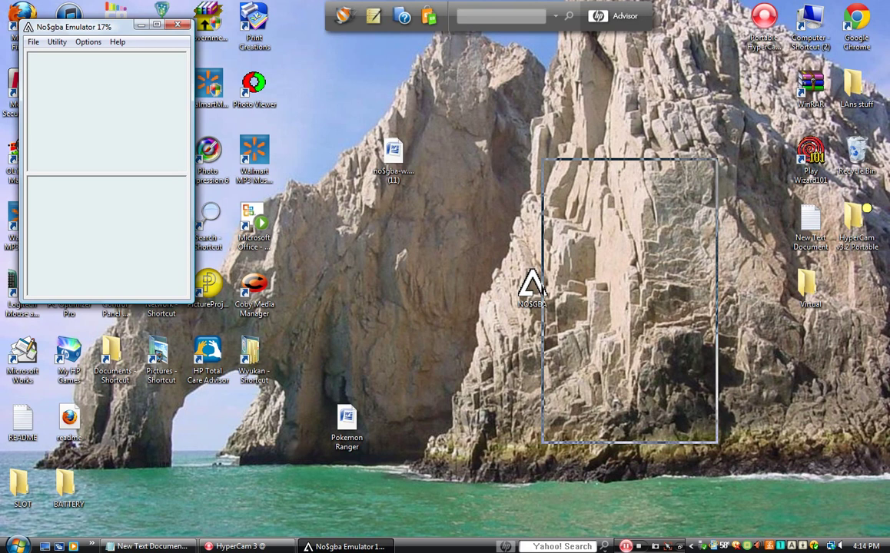
{"action": "left_click_drag", "start_coordinate": [630, 164], "coordinate": [520, 137]}
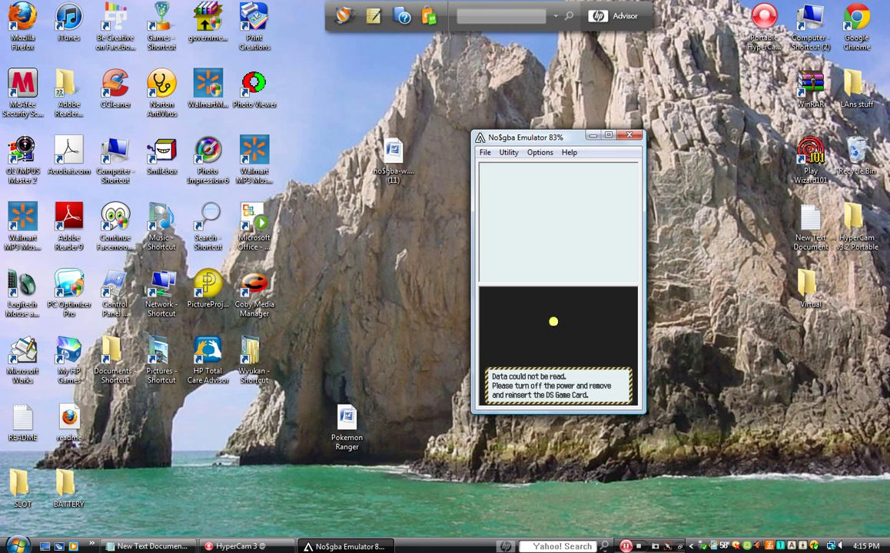
Step: Add "WELL THAT ONE DID NOT WORK BUT TRY ANOTHER GAME AND DO IT THE SAME WAY HOPE YOU INJOY AND PLEASE COMMENT!!!!!!" to the Notepad notes
{"action": "left_click", "coordinate": [152, 546]}
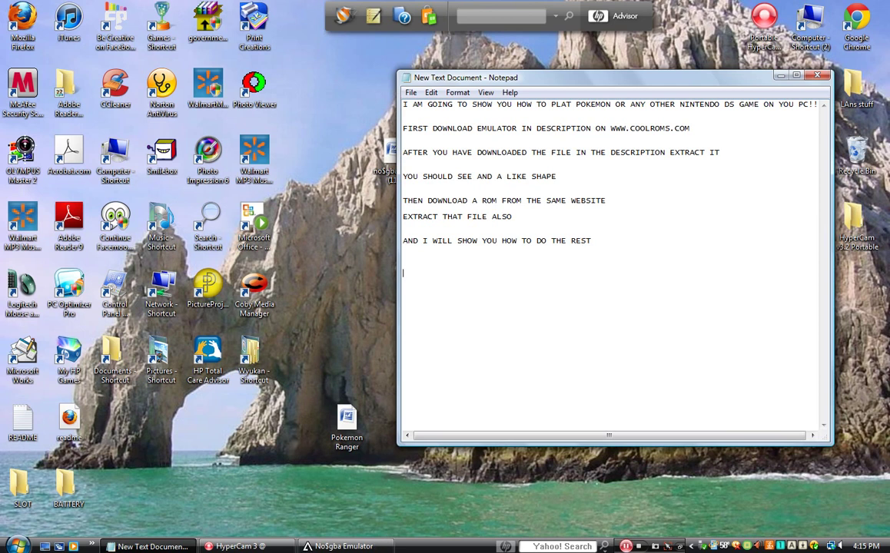
{"action": "type", "text": "WELL THAT ONE DID NOT WORK "}
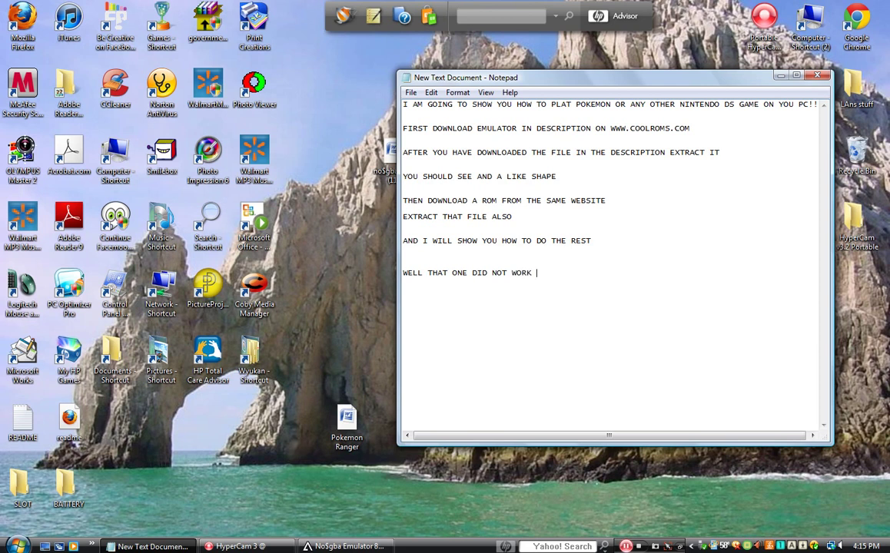
{"action": "type", "text": "BUT TRY ANOTHER GAME"}
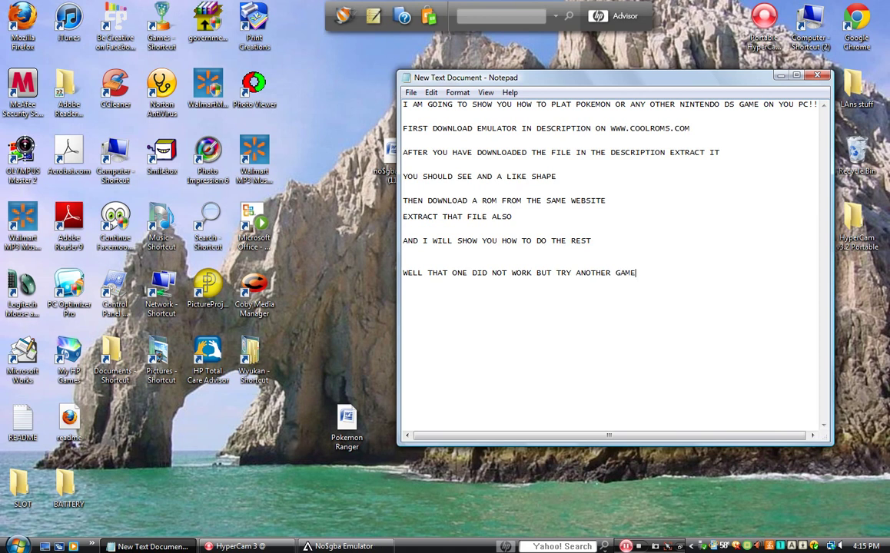
{"action": "type", "text": " AND DO IT THE SAME WAY "}
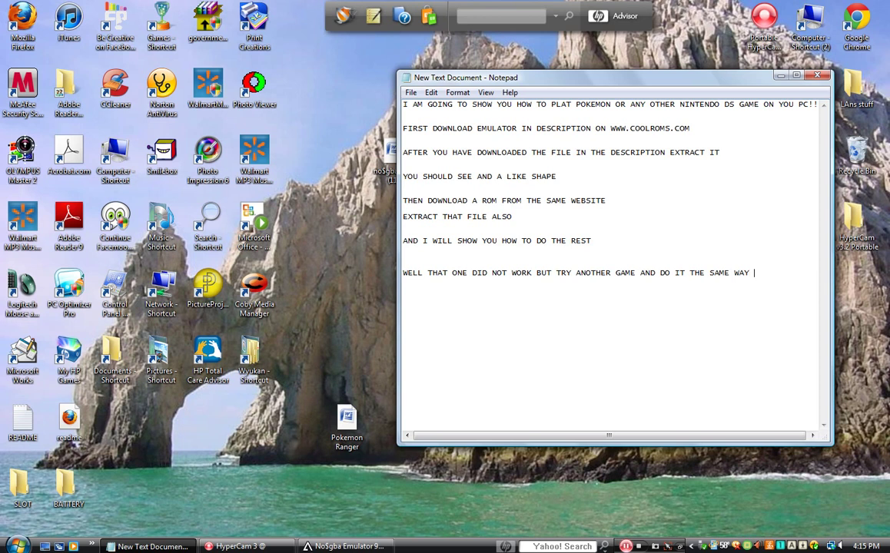
{"action": "type", "text": "HOPE YOU INJOY "}
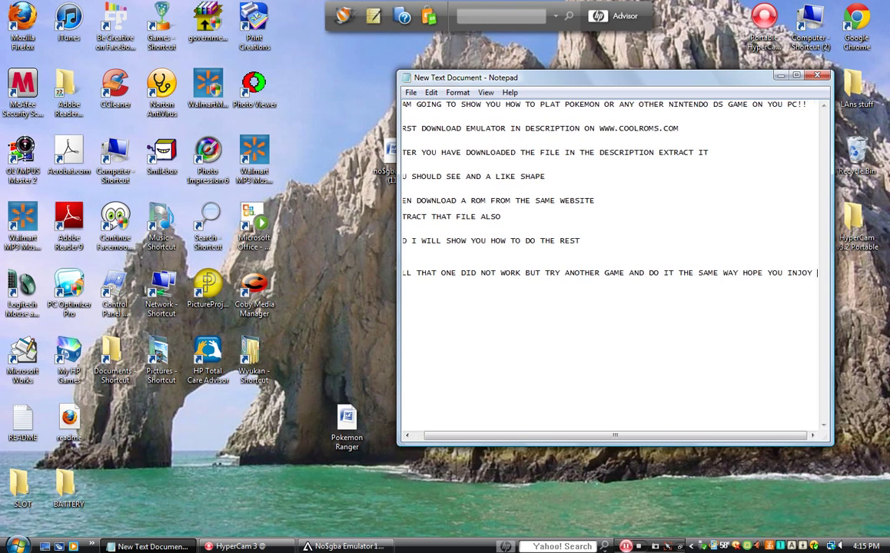
{"action": "type", "text": "AND PLA"}
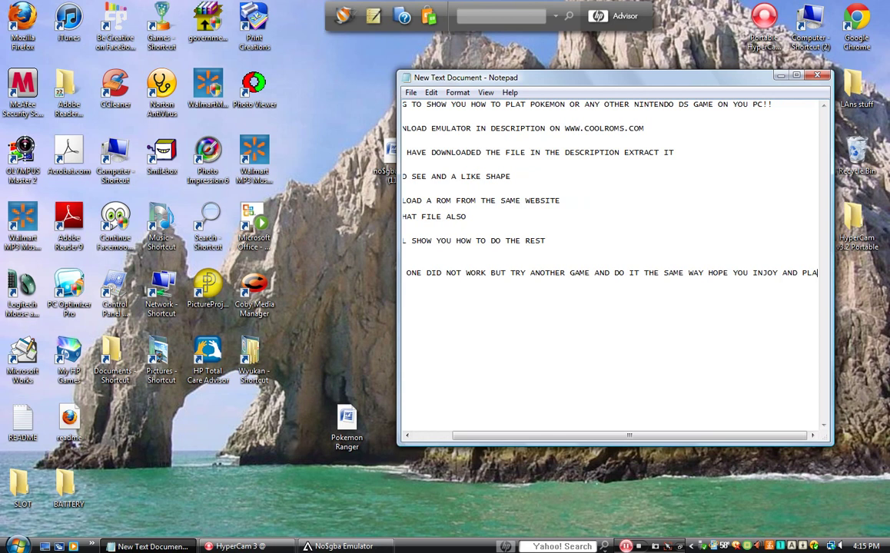
{"action": "type", "text": "EASE "}
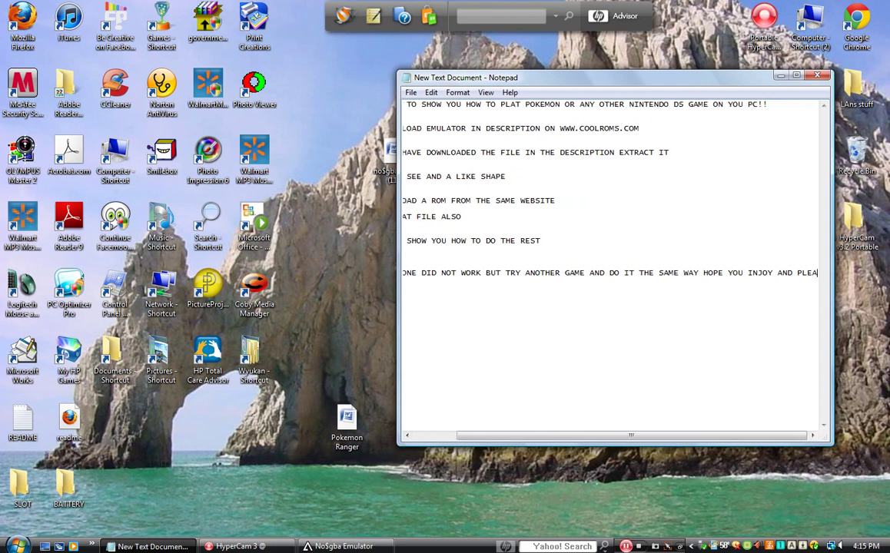
{"action": "type", "text": "CO"}
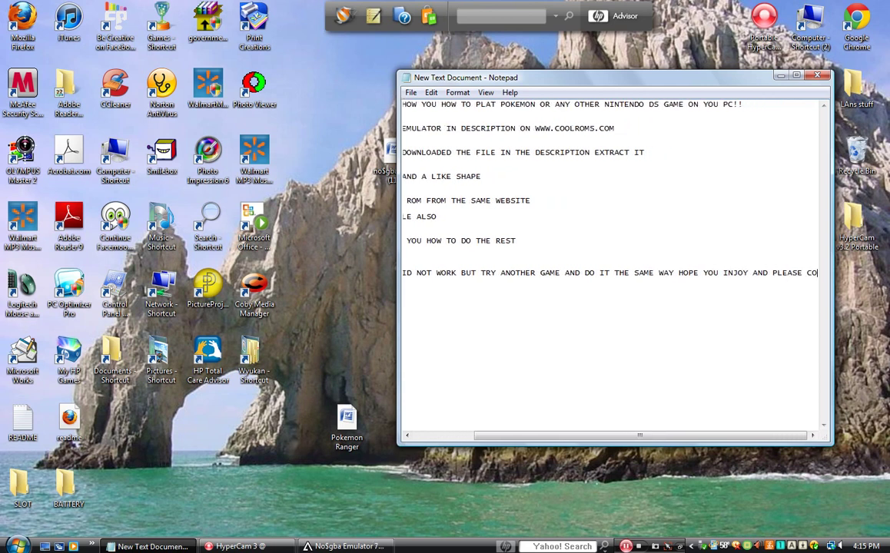
{"action": "type", "text": "MMENT"}
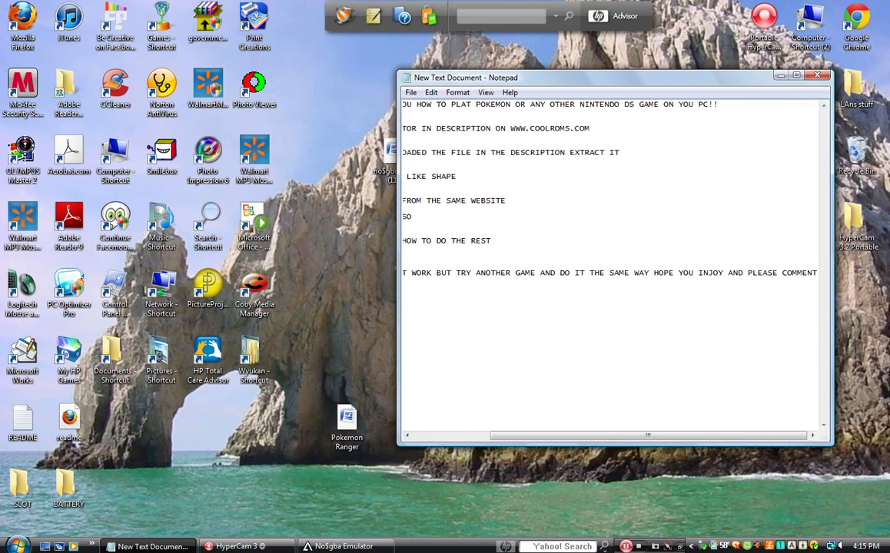
{"action": "type", "text": "!!!!!!"}
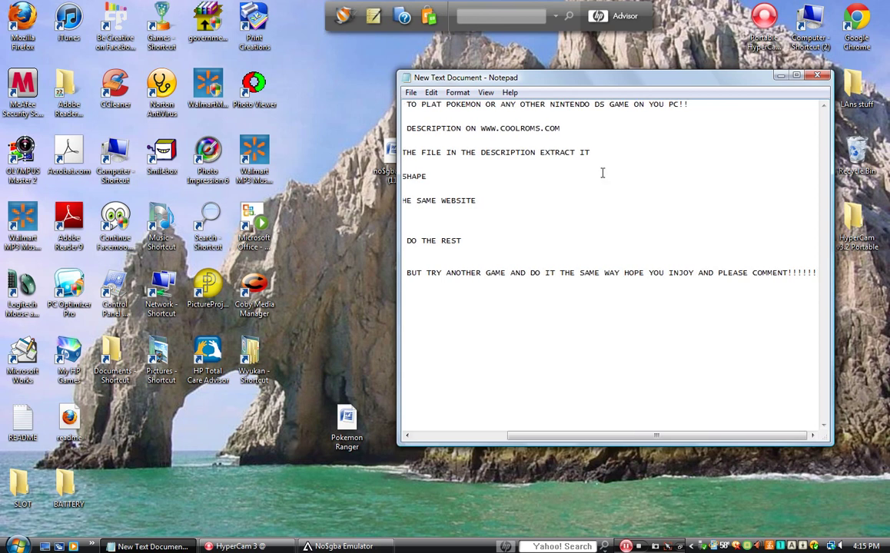